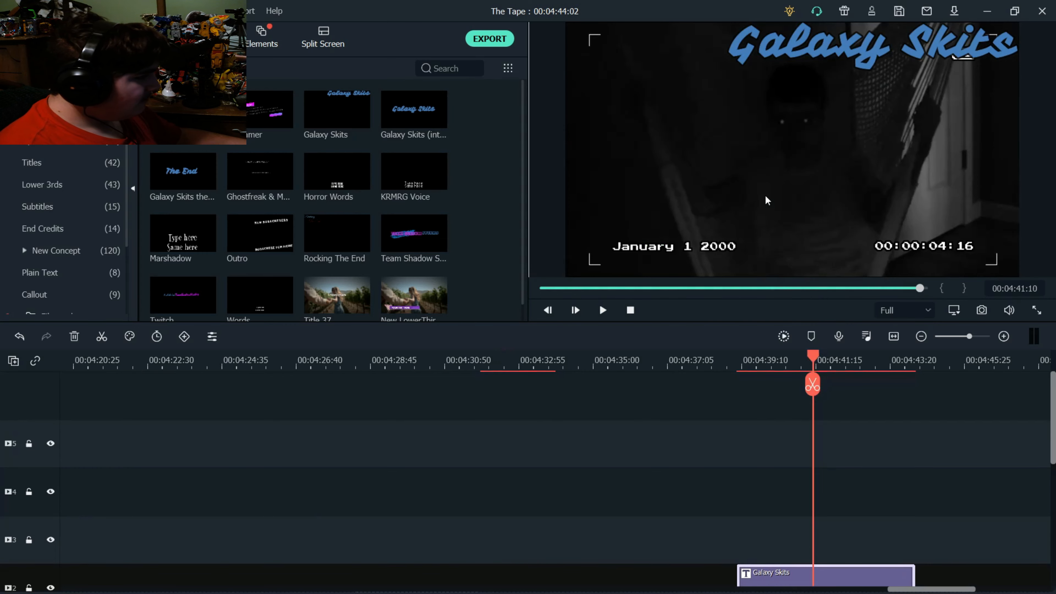
Enlarge the background snapshot in the frame and add a second Galaxy Skits title on track 3, aligned with the first title
drag(706, 211, 618, 291)
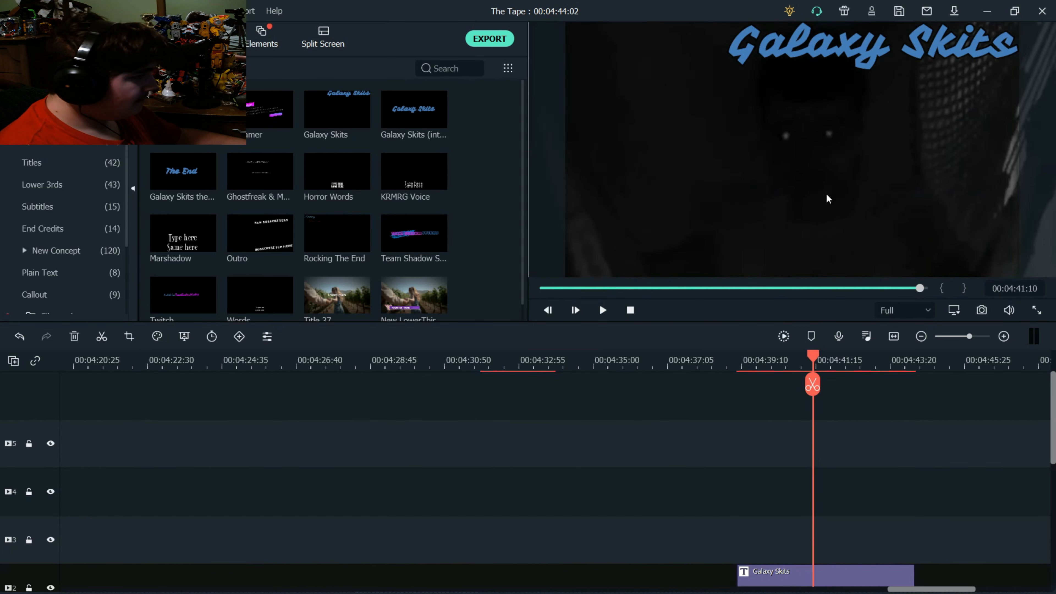
scroll(707, 423, down, 3)
click(33, 448)
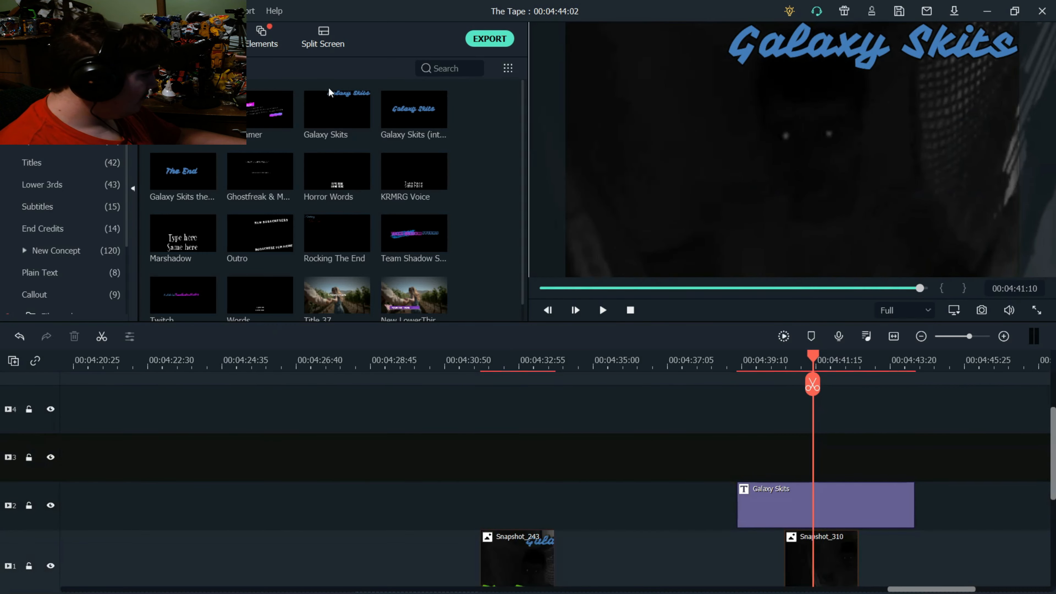
click(359, 117)
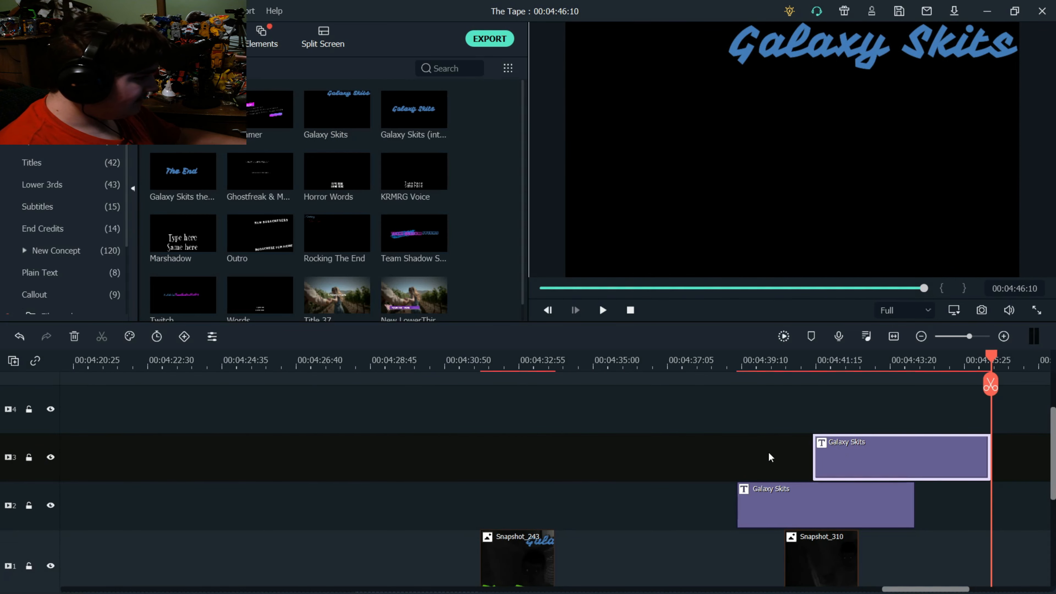
drag(820, 456, 744, 452)
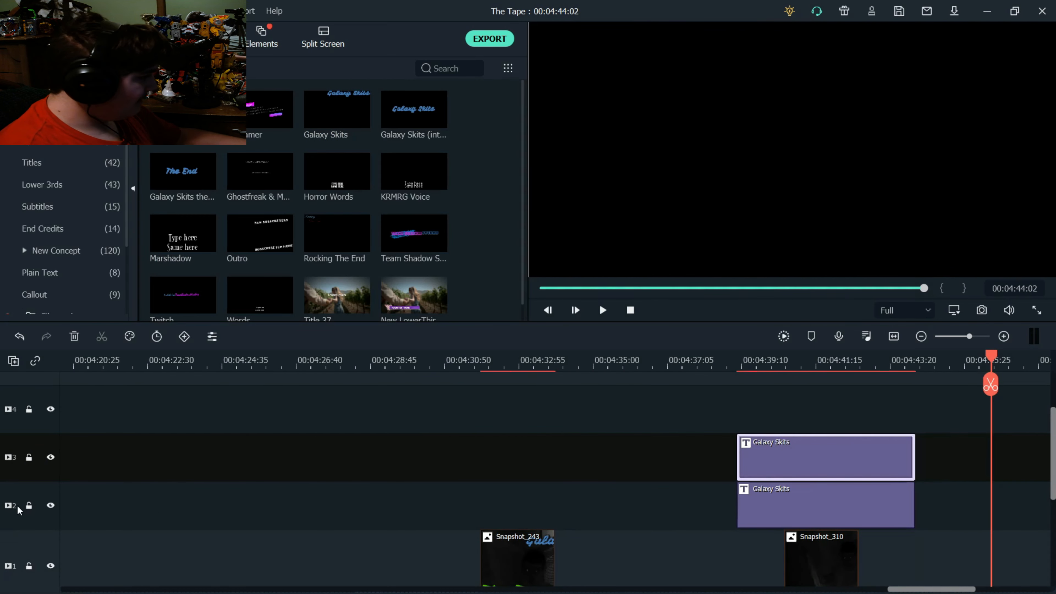
Lock track 2 and move the new Galaxy Skits title to the lower-left corner of the video frame
click(28, 506)
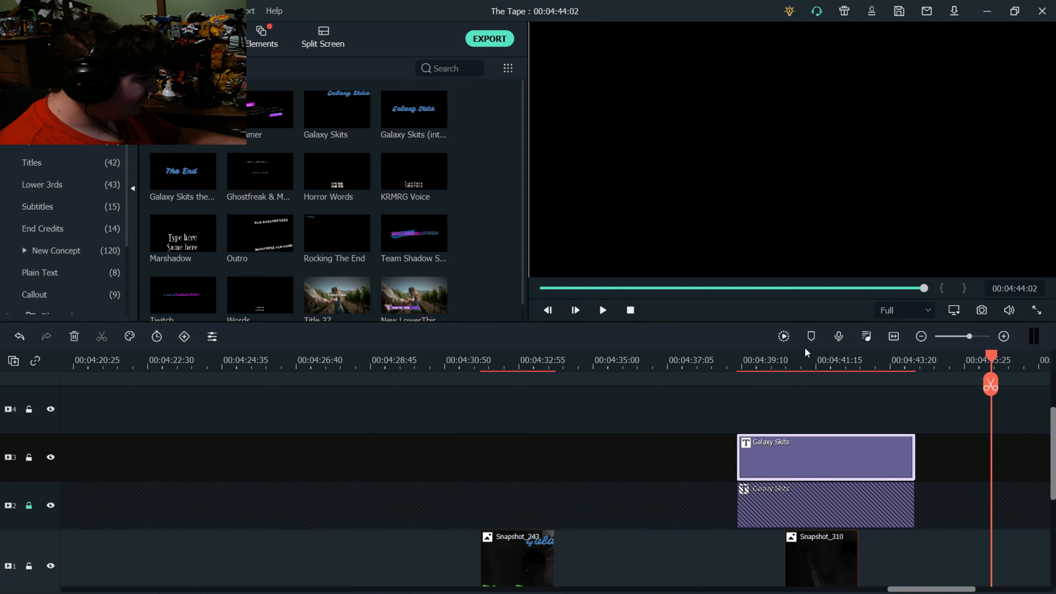
click(805, 358)
drag(850, 63, 689, 256)
Replace the text of the lower Galaxy Skits title with "The Tapper"
double_click(687, 254)
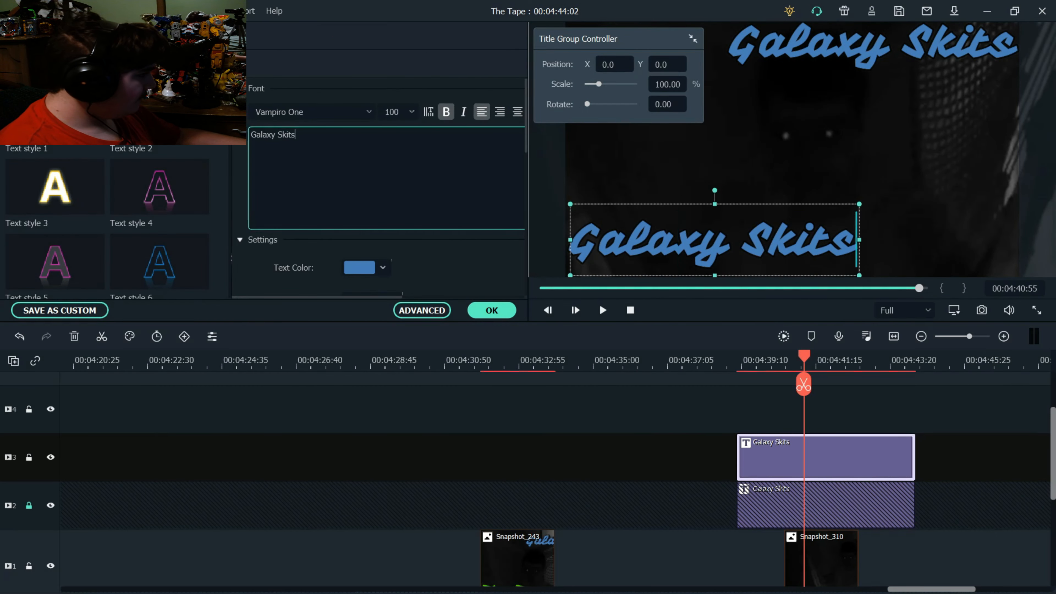
key(ctrl+a)
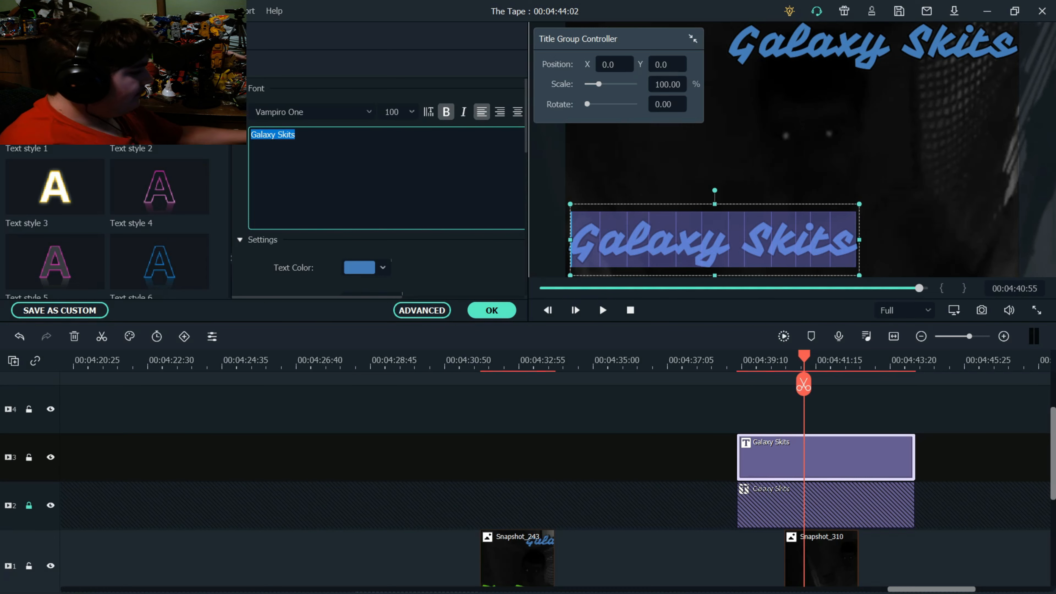
text(The Tapper)
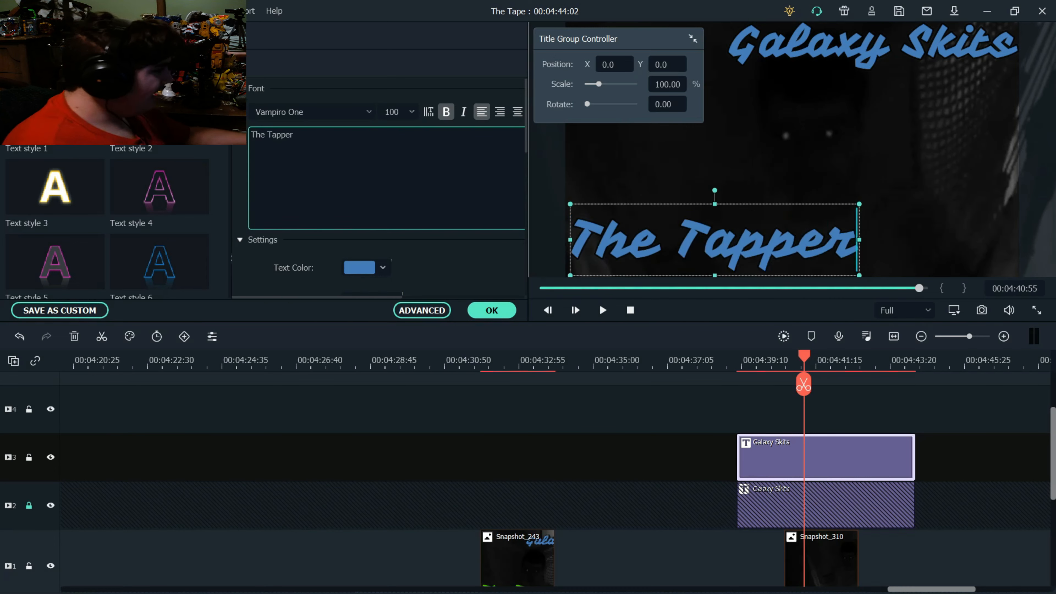
Set the text colour of "The Tapper" to the custom pink #ff74e6
click(383, 269)
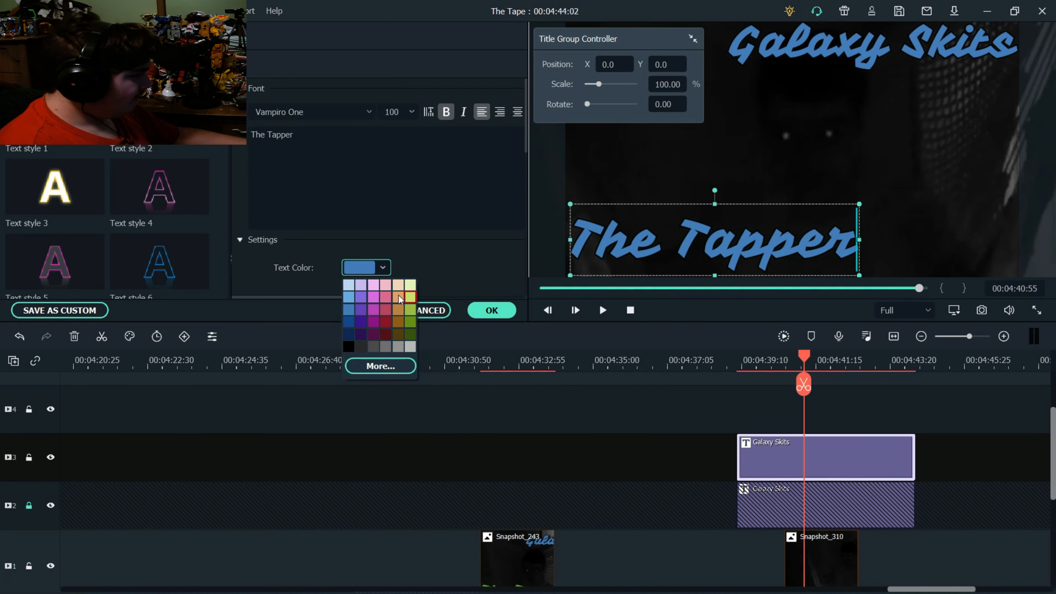
click(381, 366)
drag(483, 233, 391, 263)
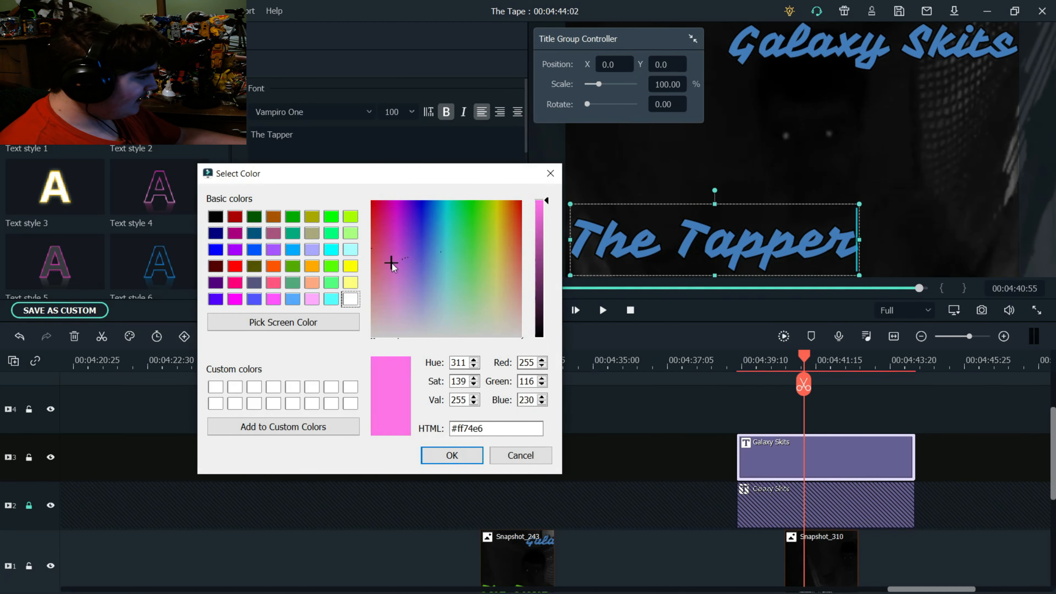
click(472, 453)
click(583, 395)
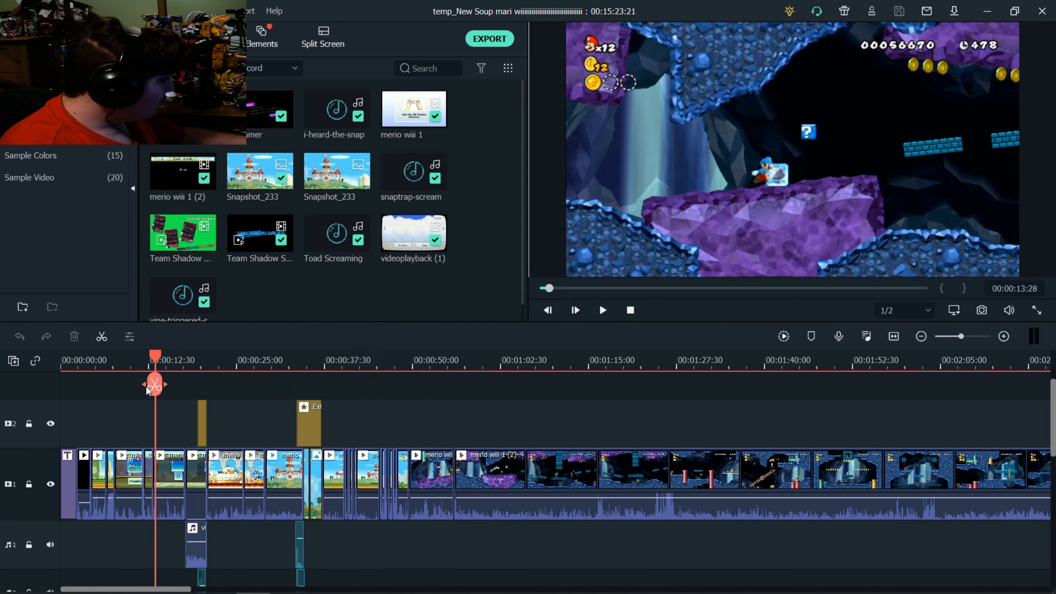
Capture a snapshot of the frame at 00:00:12:18 showing Mario's head with x69
drag(146, 387, 148, 413)
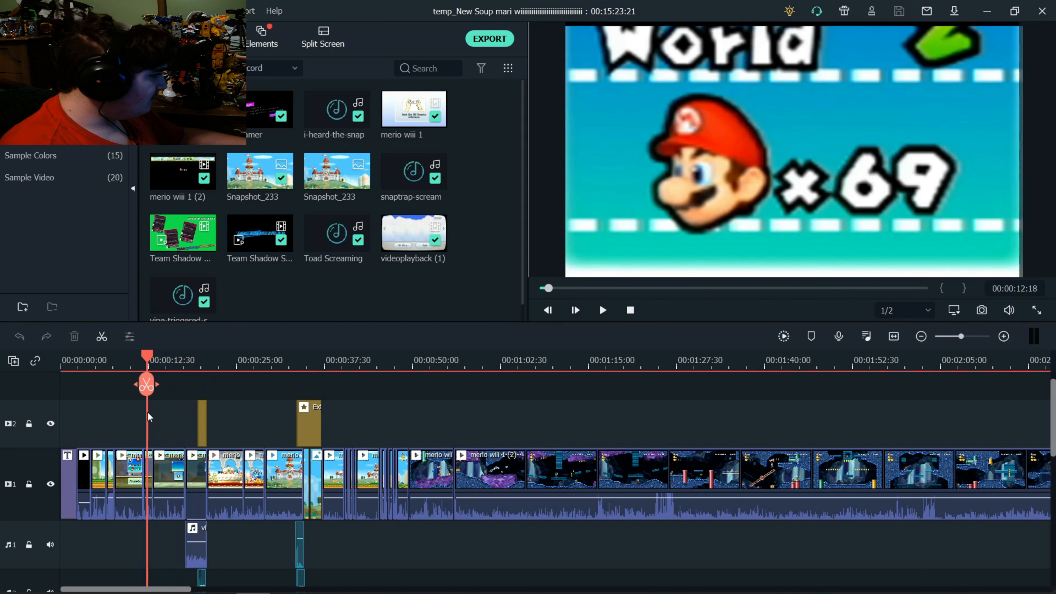
click(981, 311)
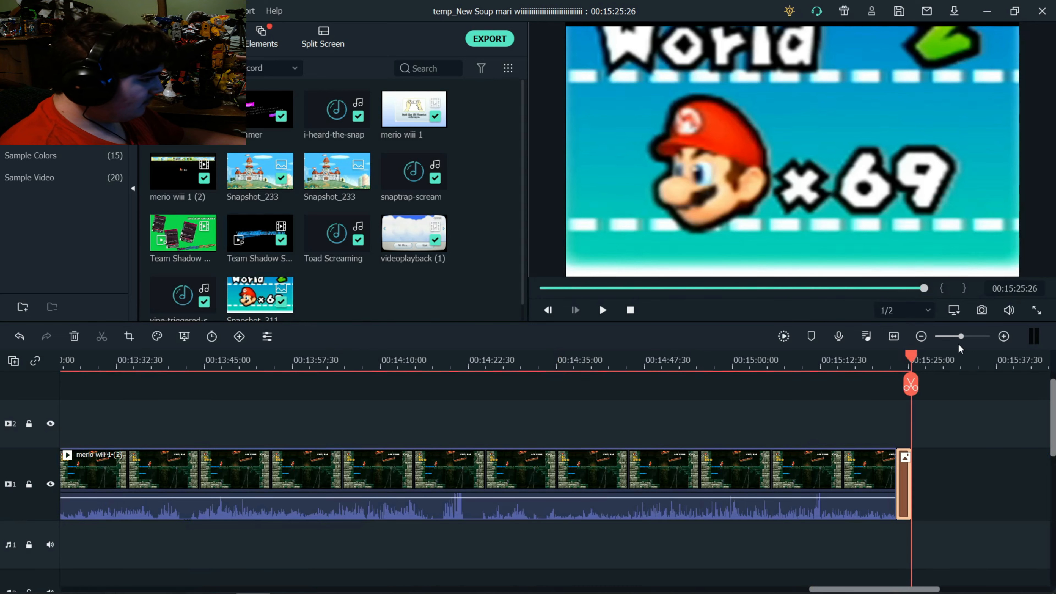
Import the Mr G (Youtube) image from the Mr G (Body) folder for use above the Mario snapshot
drag(963, 337, 975, 337)
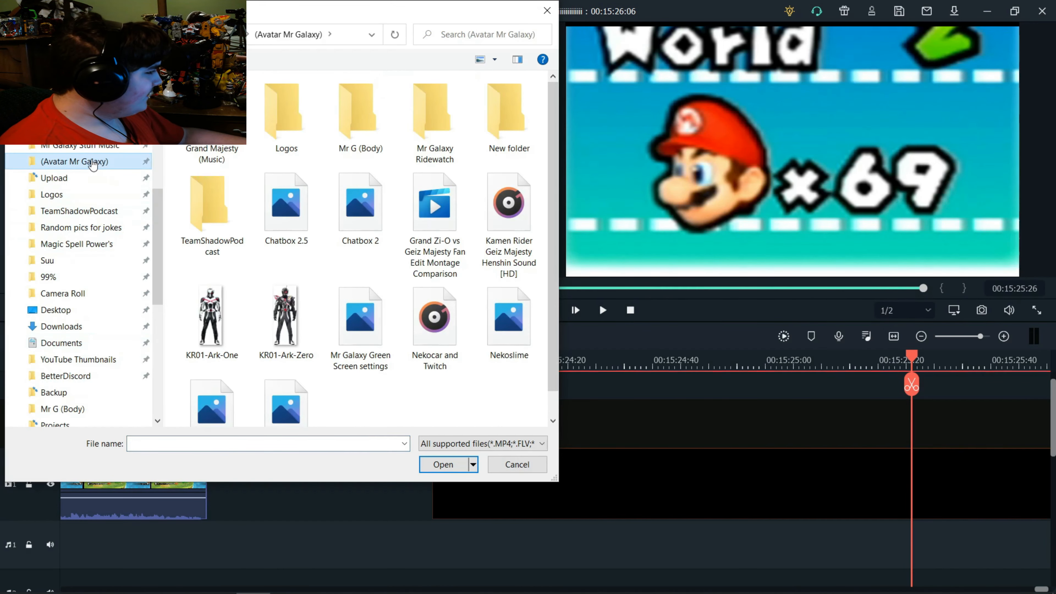
double_click(360, 130)
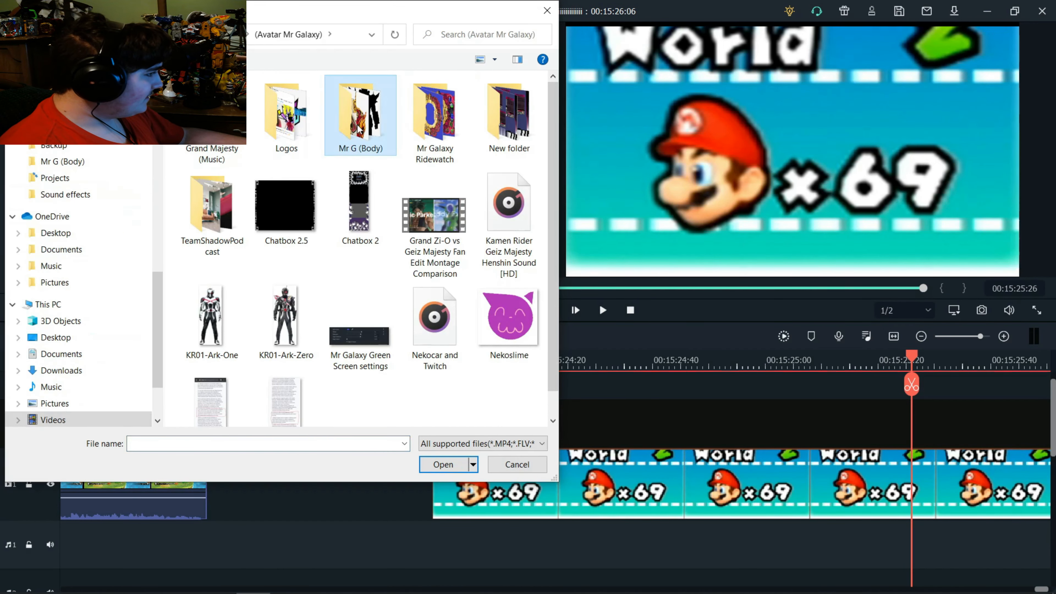
double_click(301, 238)
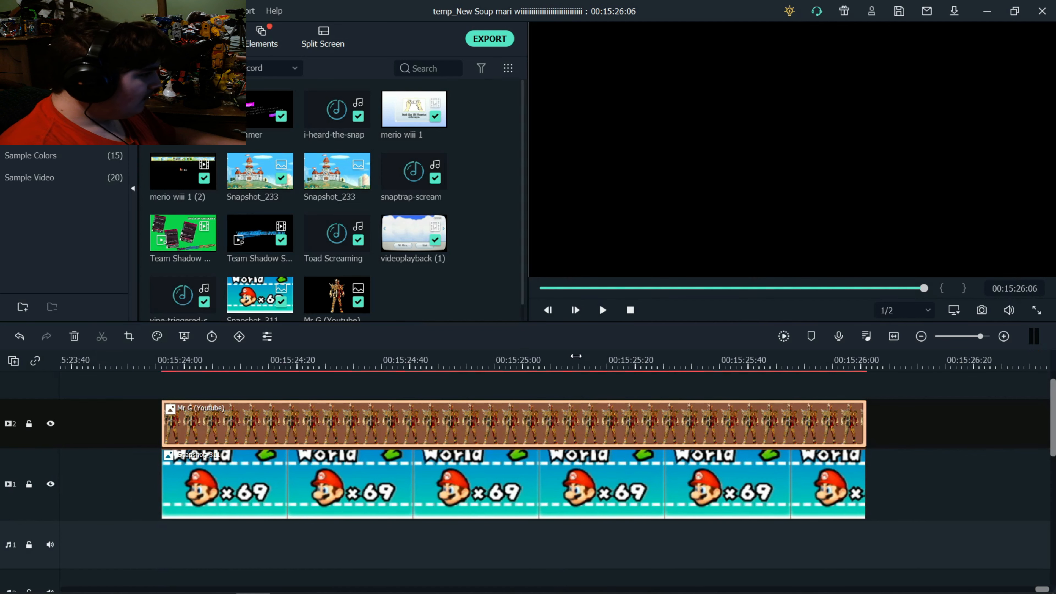
Move the Mr G character towards the lower left of the frame and enlarge it over the Mario snapshot
click(507, 360)
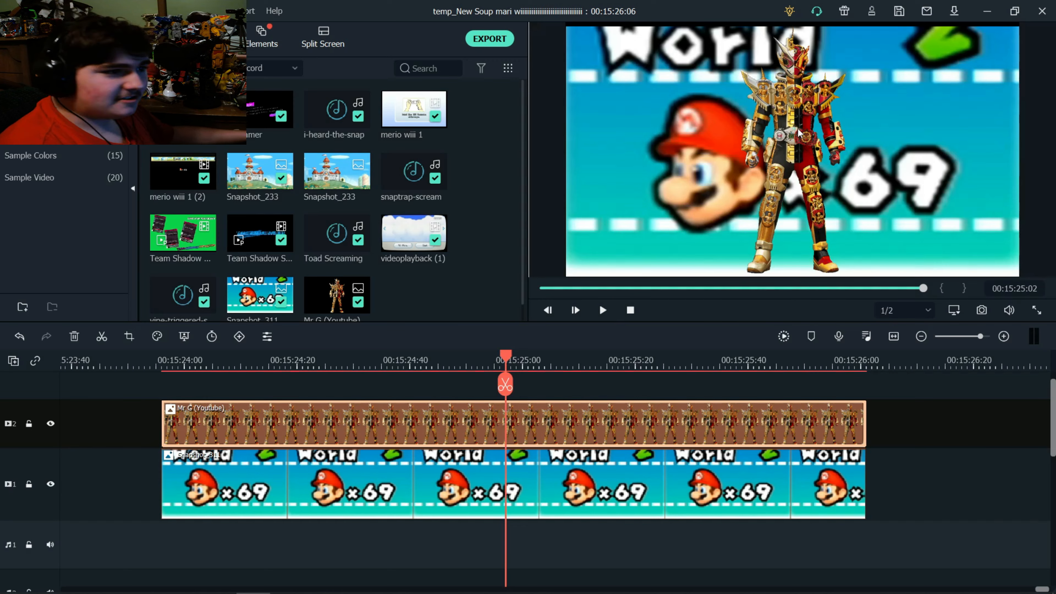
drag(799, 133, 625, 207)
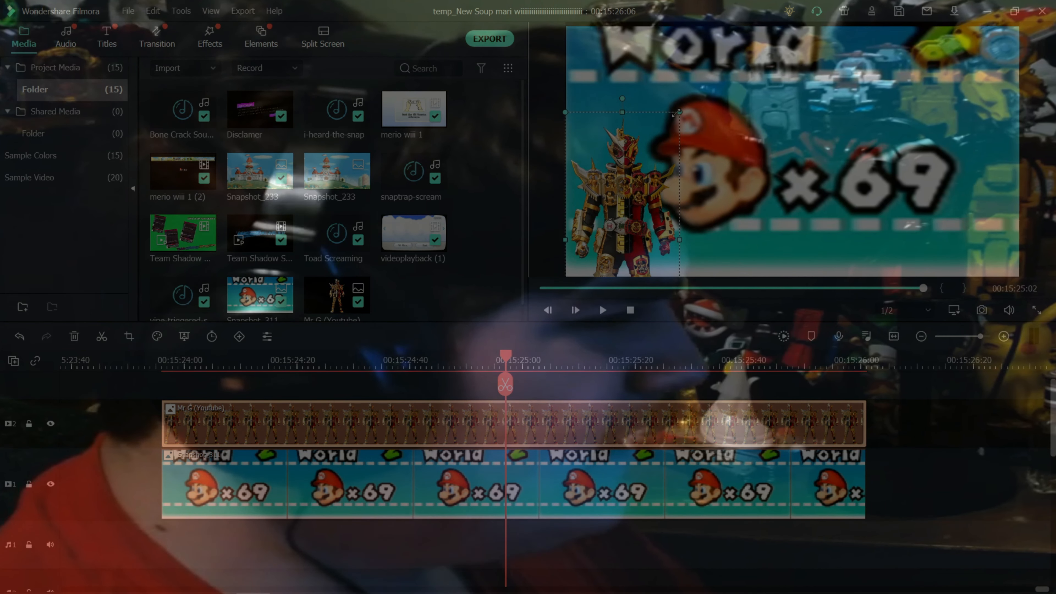
drag(679, 112, 702, 204)
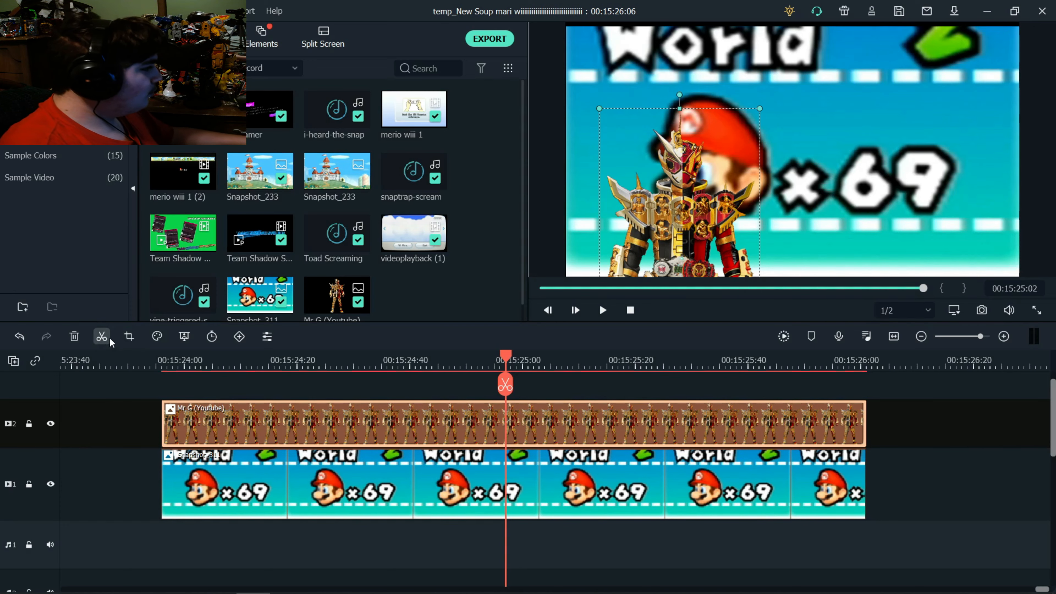
Crop the Mr G image with the Custom ratio so only the character's head remains
click(129, 336)
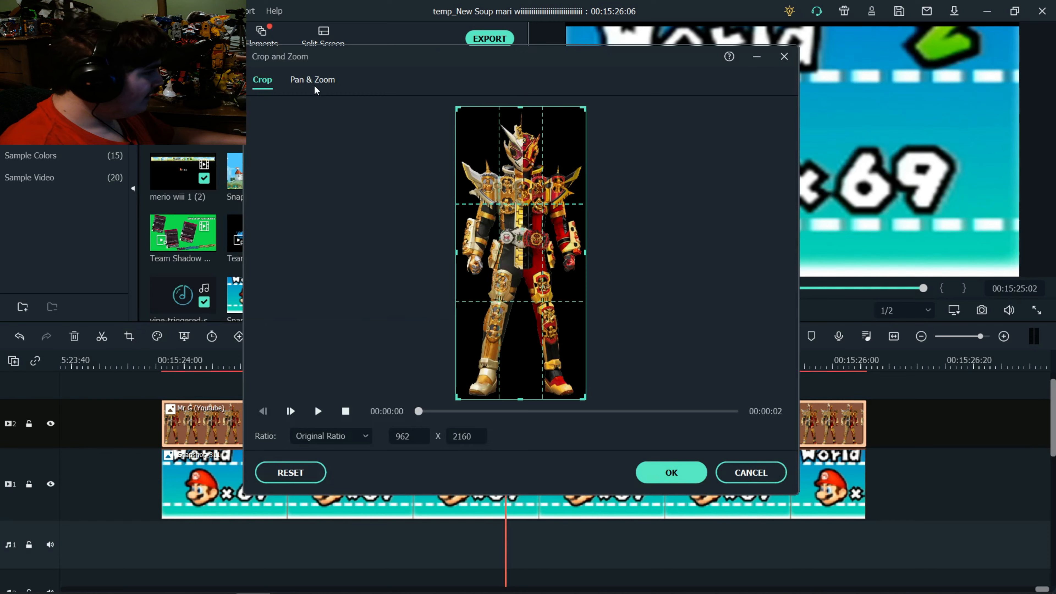
click(344, 436)
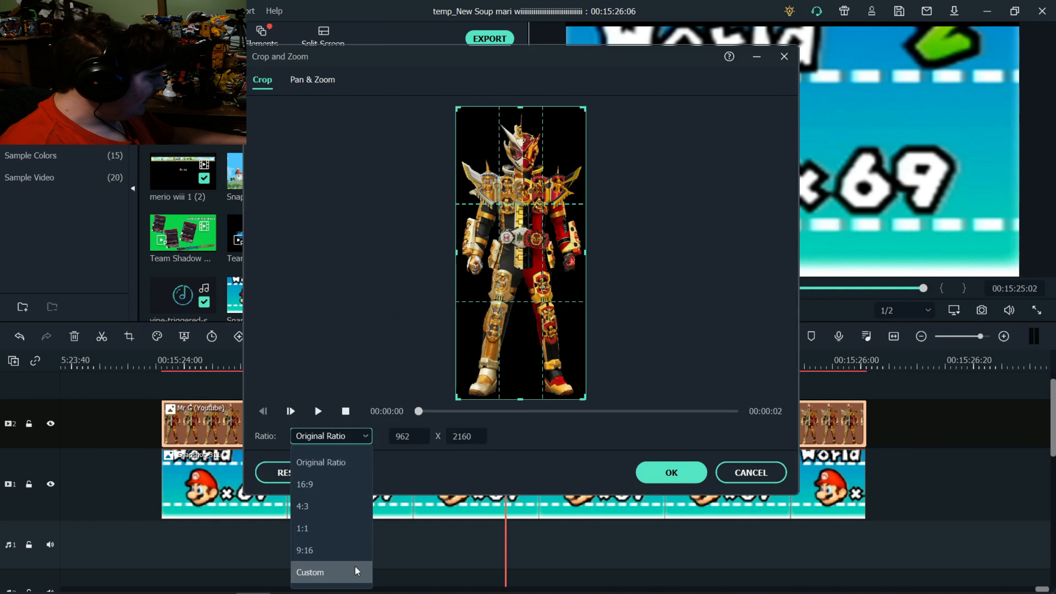
click(354, 571)
drag(521, 389, 519, 177)
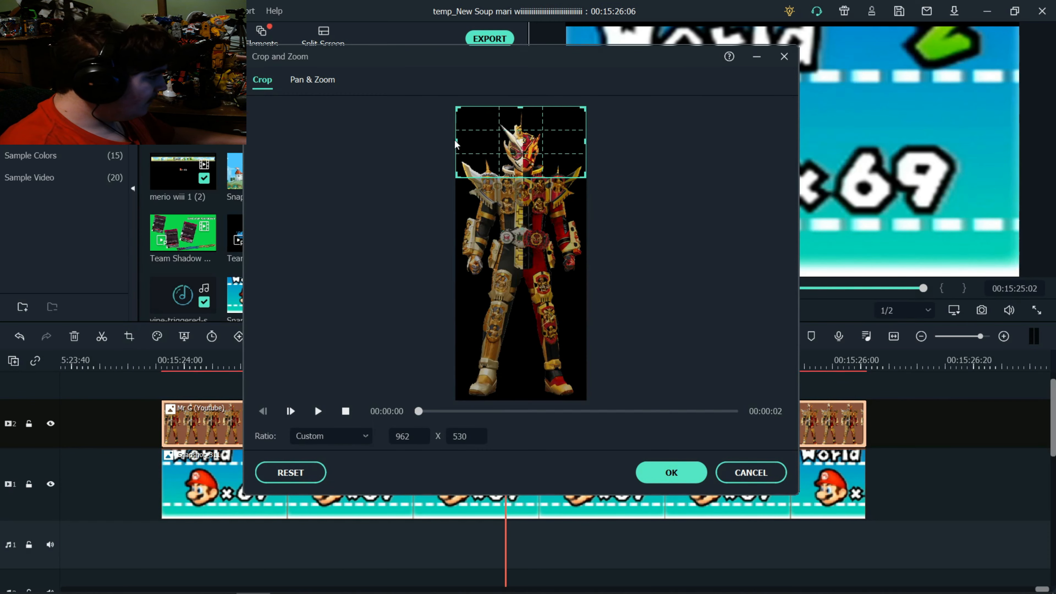
drag(460, 142, 498, 161)
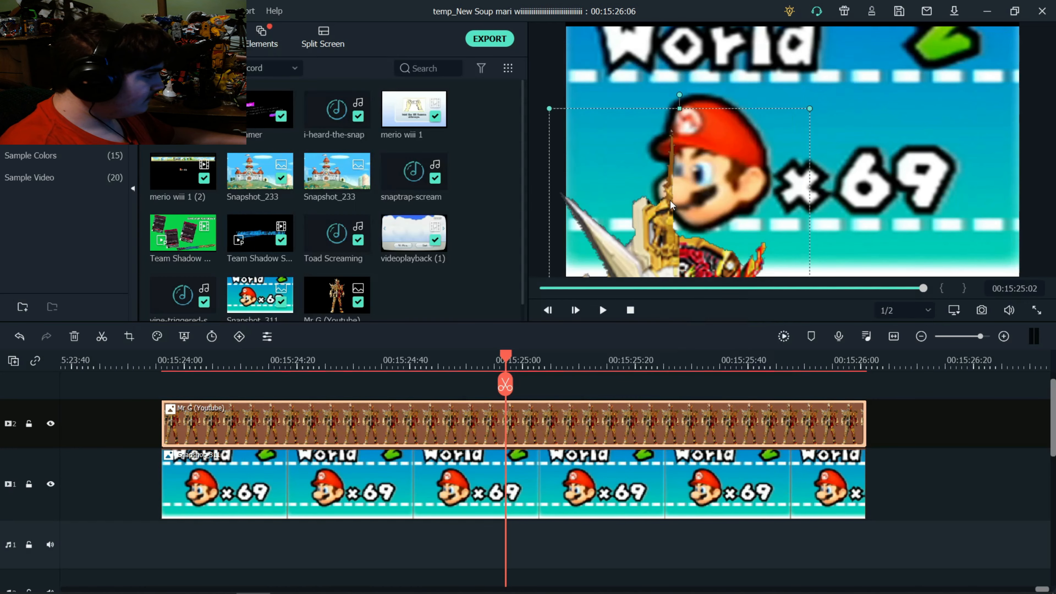
Reposition and resize the cropped head so it covers Mario's head beside the x69 text
drag(662, 194, 709, 143)
drag(597, 54, 699, 196)
drag(762, 263, 659, 124)
drag(753, 59, 823, 35)
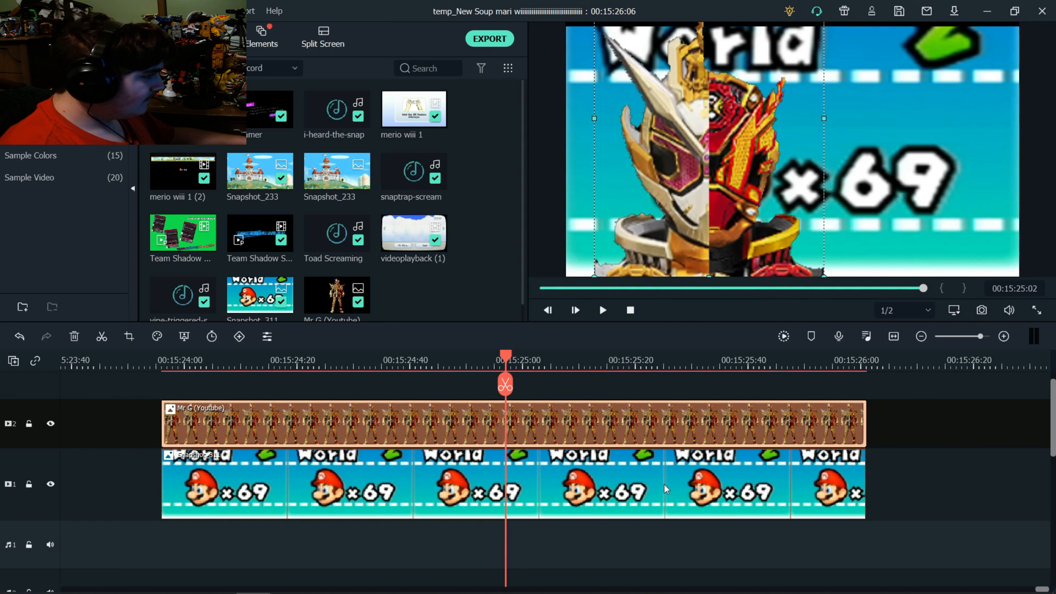
click(912, 441)
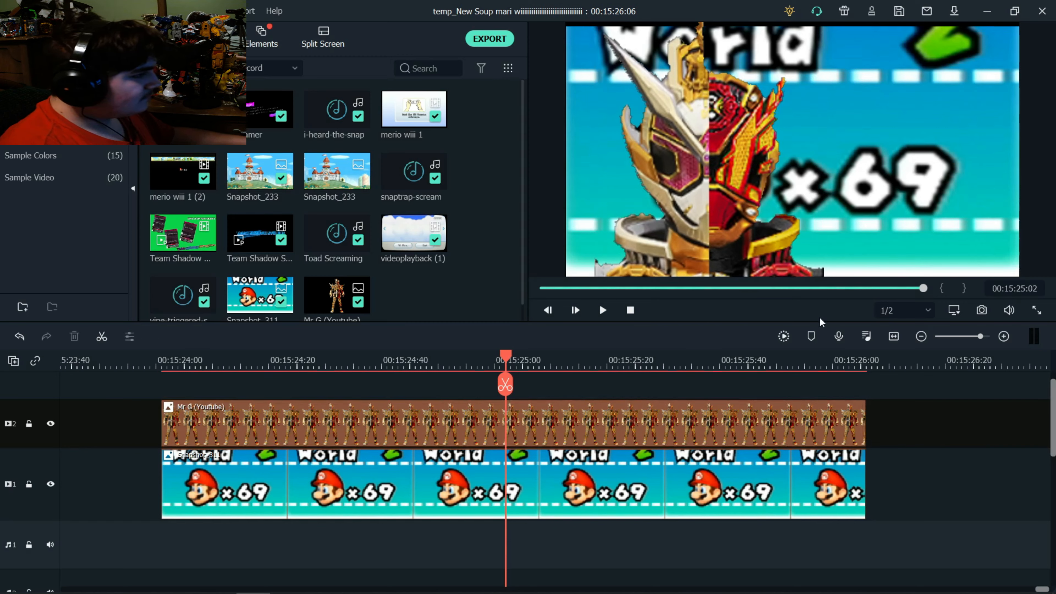
click(755, 206)
drag(801, 79, 803, 102)
click(917, 473)
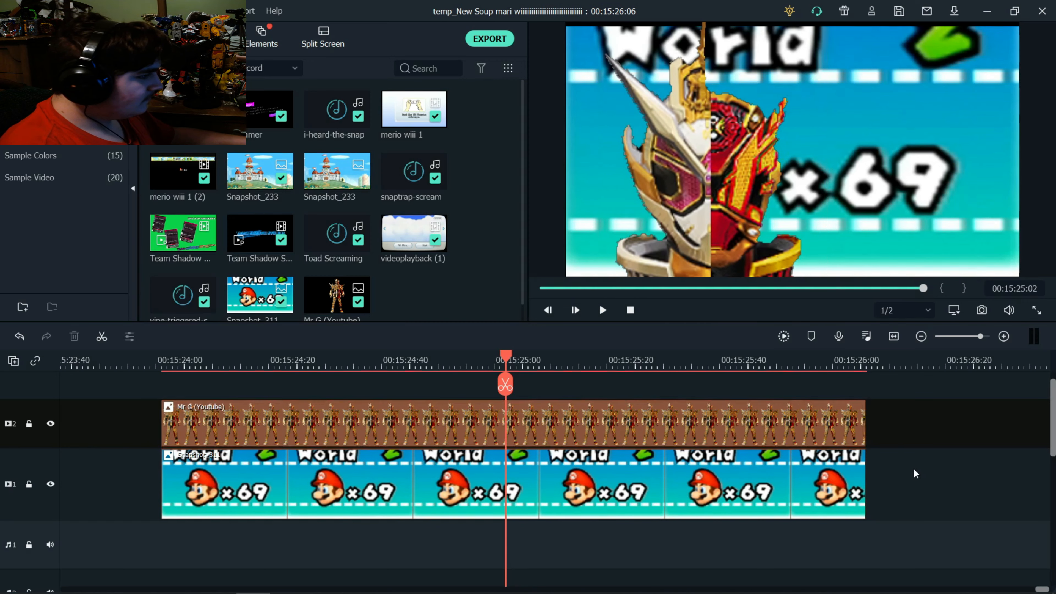
Take a snapshot of the composed frame and open the YouTube Thumbnails folder in File Explorer through YouTube Thumbnail Uploads
click(982, 313)
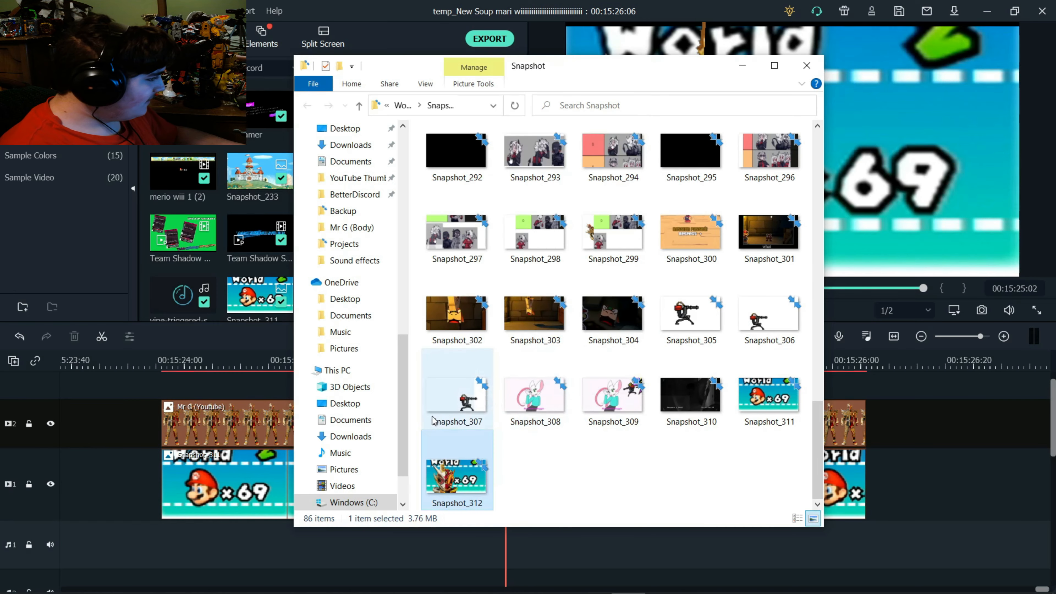
drag(403, 401, 395, 204)
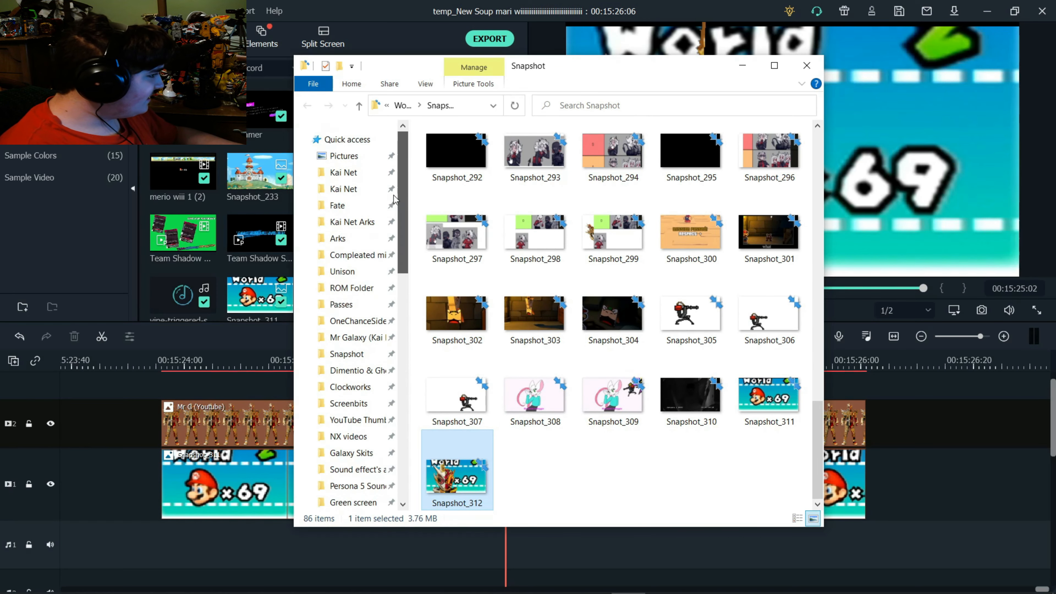
scroll(365, 363, down, 1)
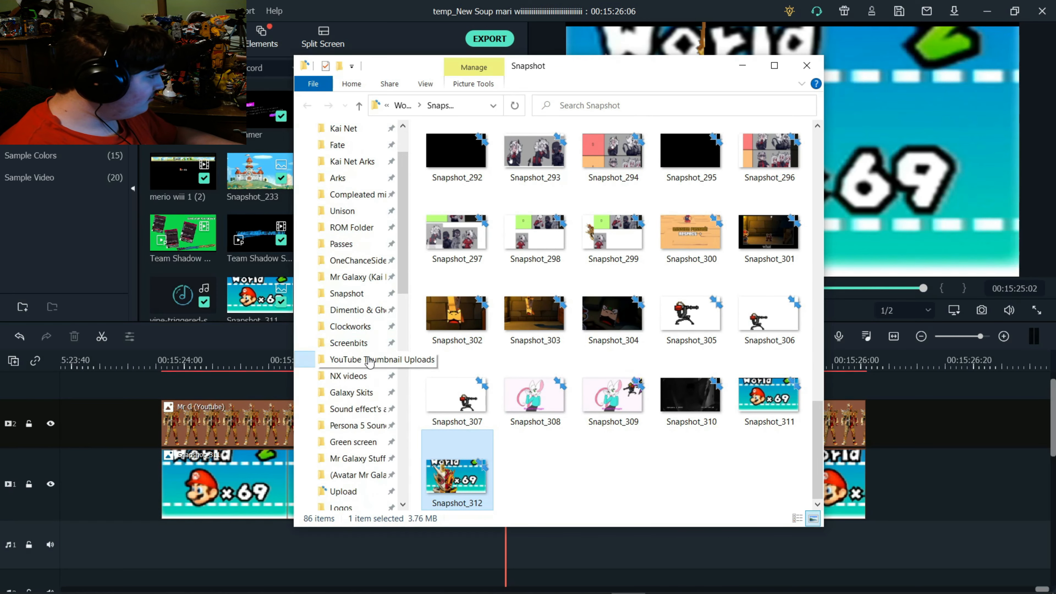
click(370, 362)
double_click(456, 163)
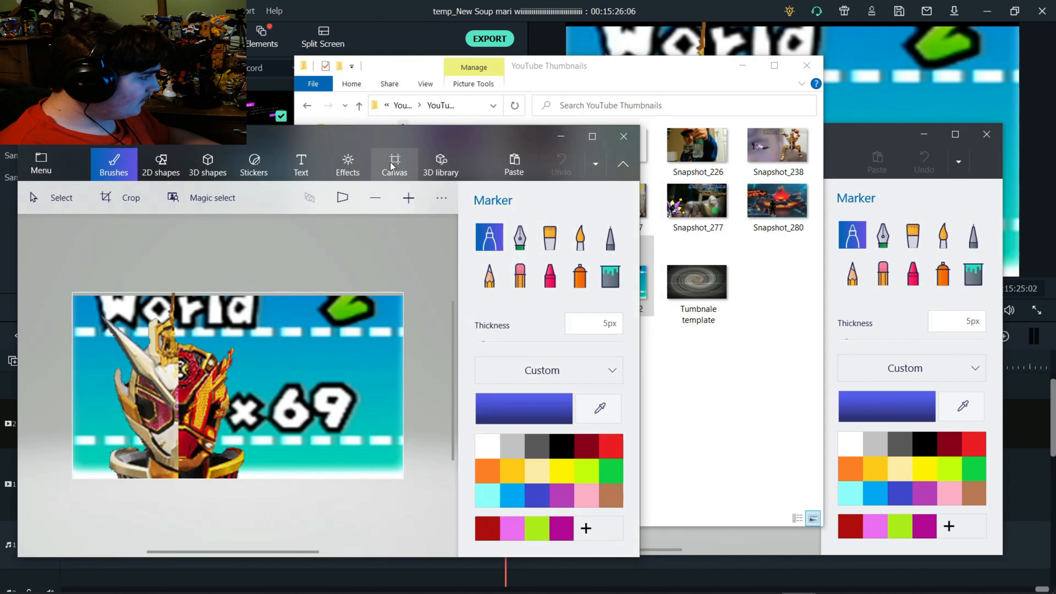
In Paint 3D, set the snapshot's canvas width to 1611 px, matching the thumbnail template
click(394, 165)
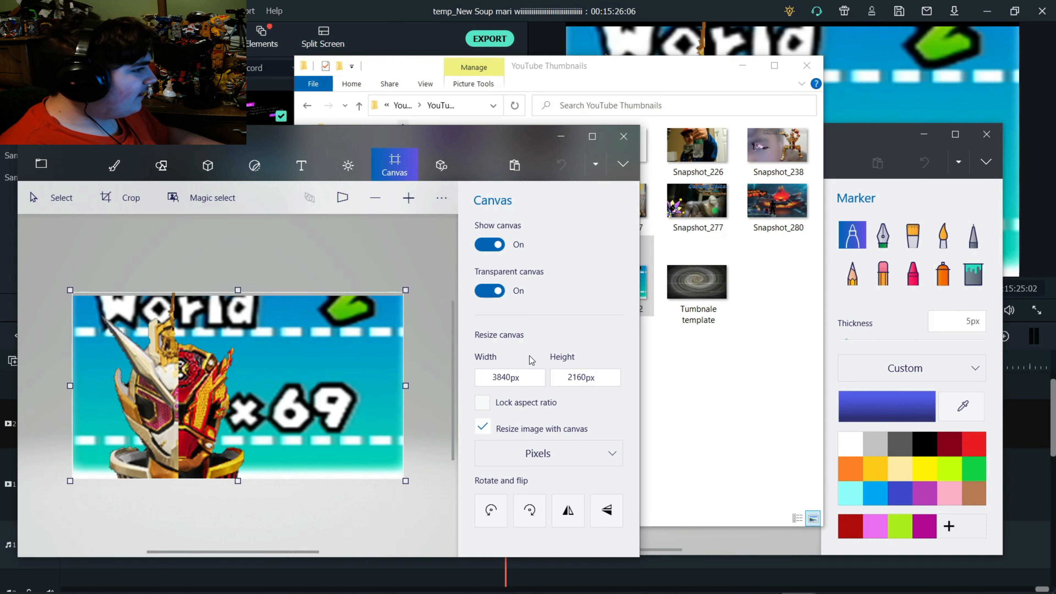
click(850, 313)
click(757, 164)
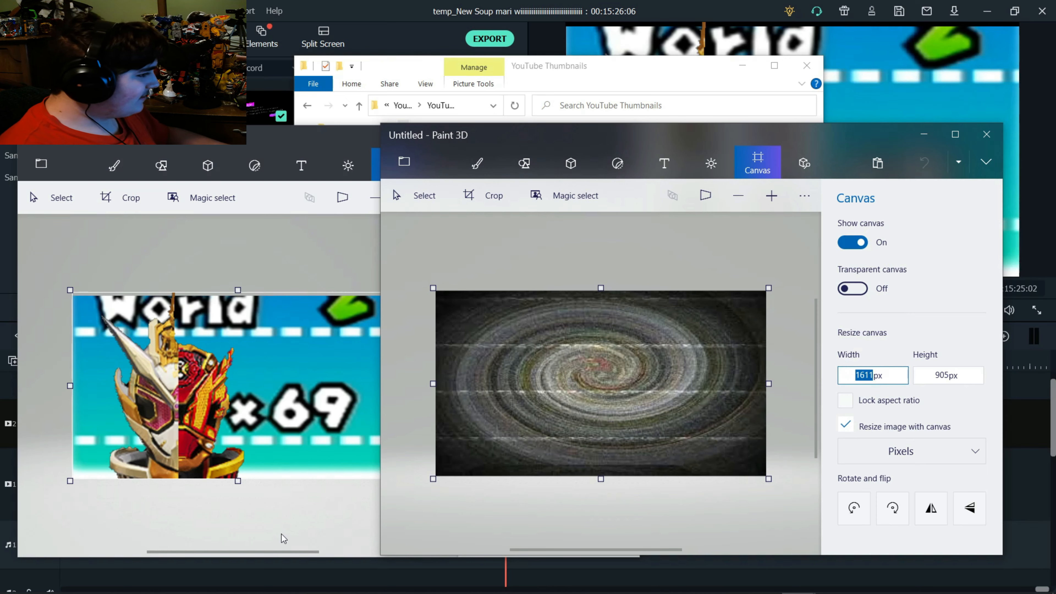
click(335, 514)
click(501, 374)
text(1611)
Set the snapshot's canvas height to the template's 905 px and save the resized image
click(941, 379)
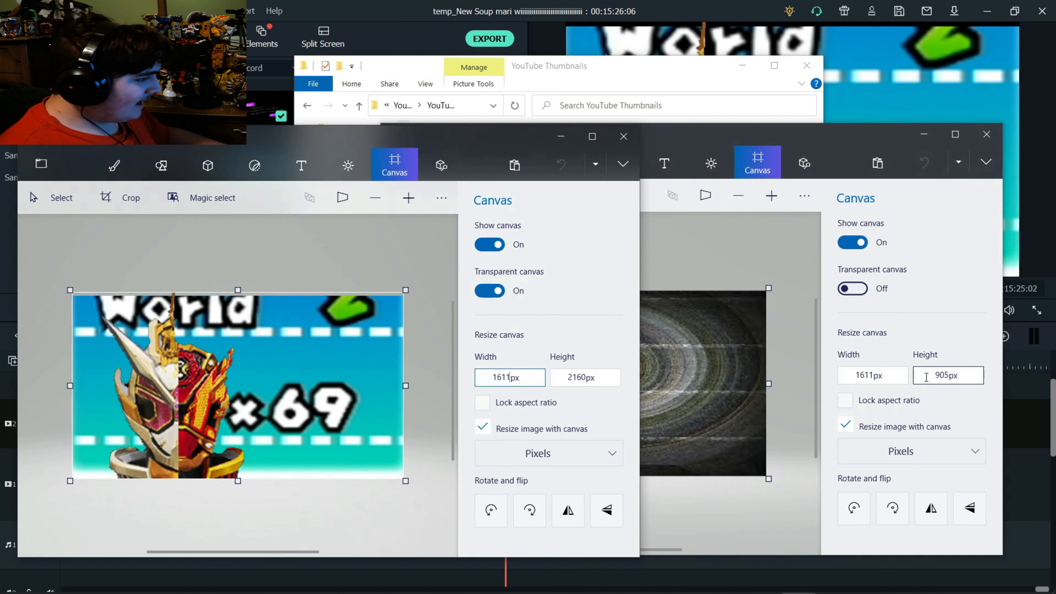
right_click(942, 385)
click(936, 318)
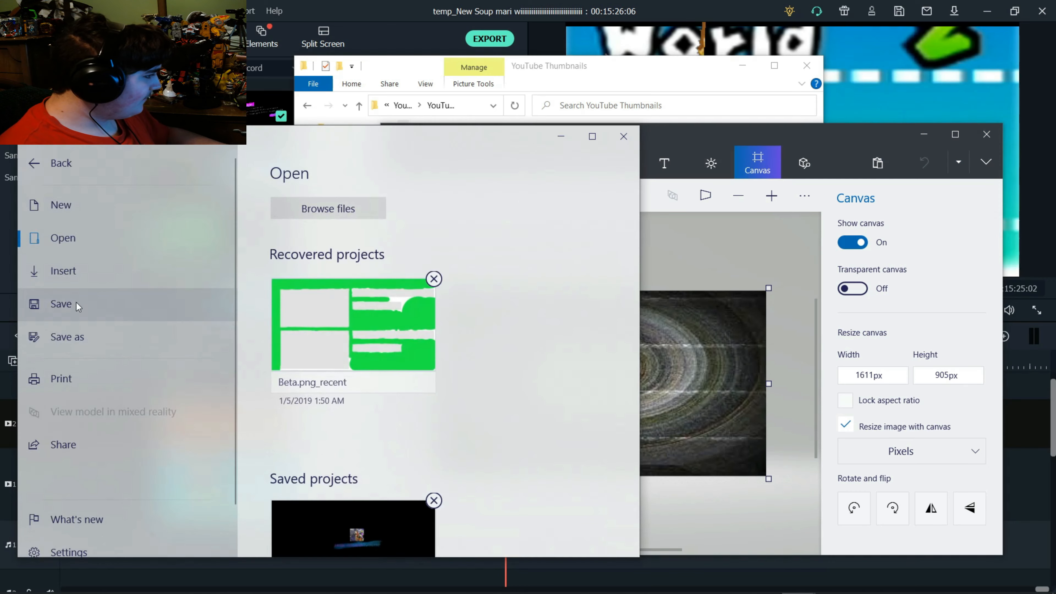
click(76, 303)
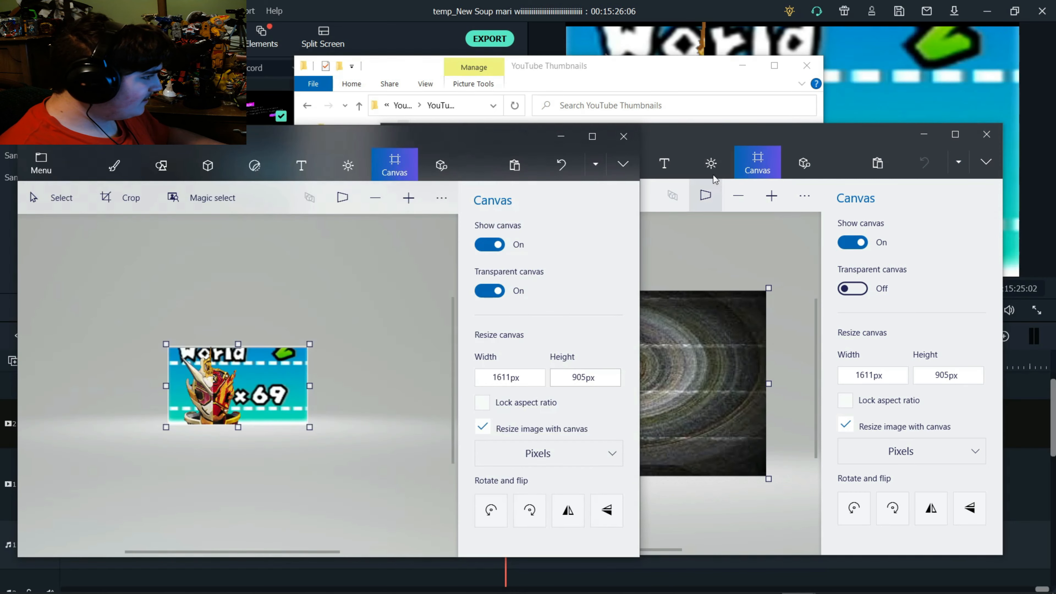
Close the resized snapshot in Paint 3D and, in YouTube Studio, upload Snapshot_312 from the YouTube Thumbnails folder as the video's thumbnail
click(624, 136)
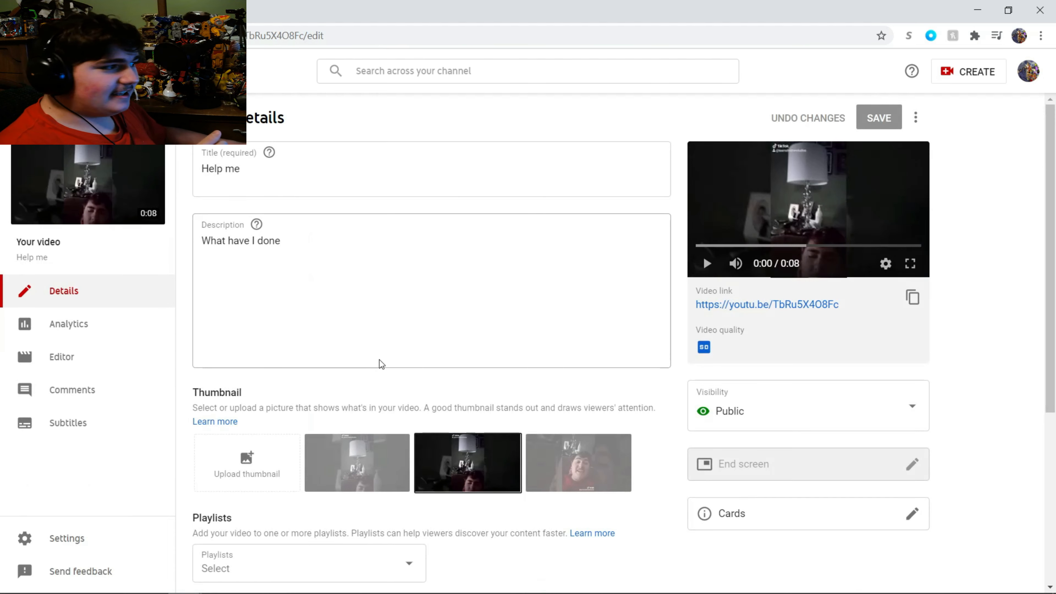
click(251, 465)
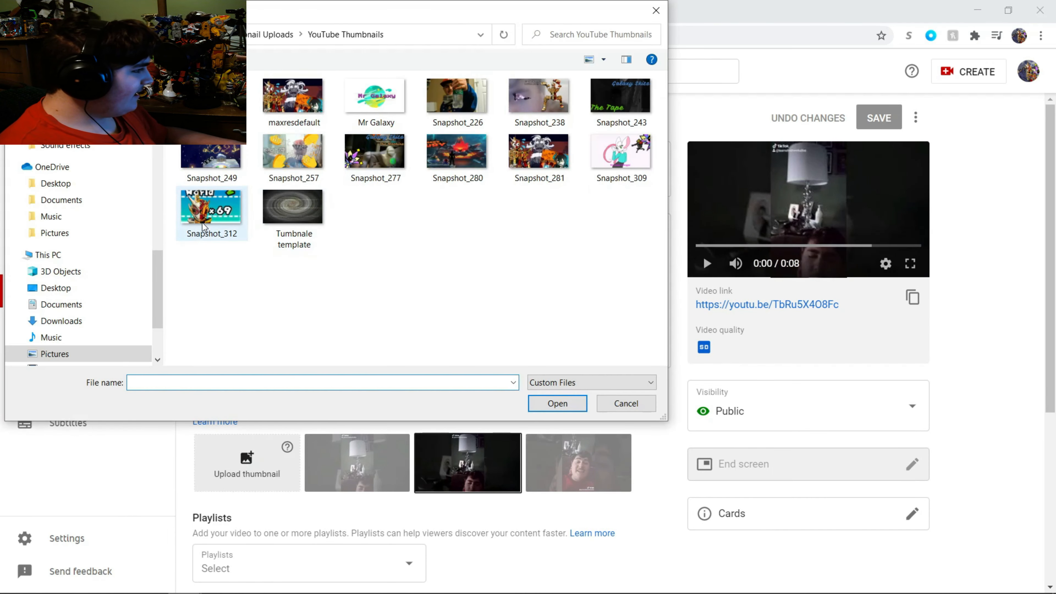
double_click(210, 207)
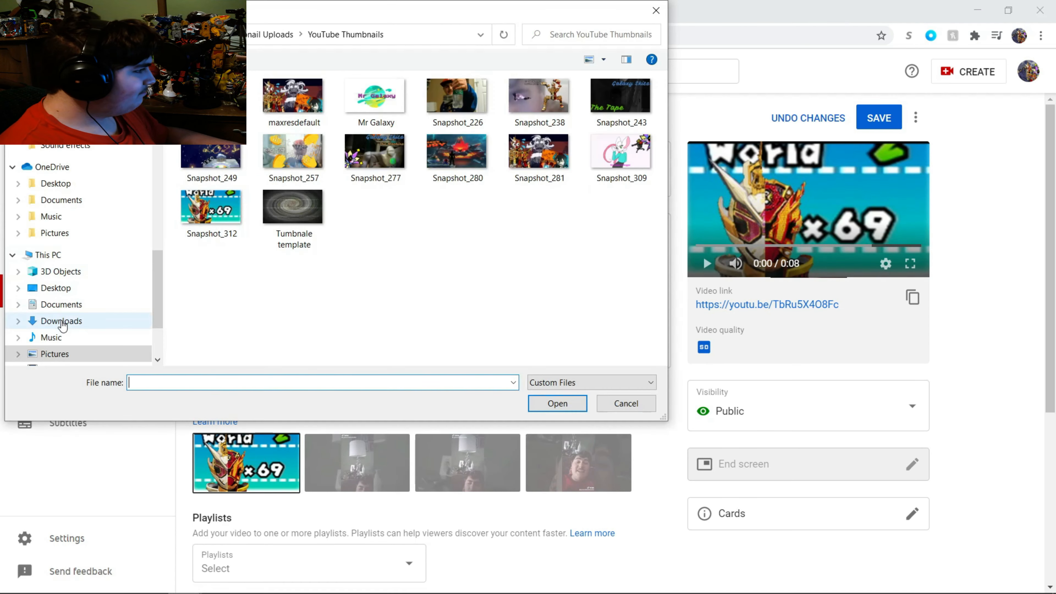
Try to upload the original, unresized Snapshot_312 from the Snapshot folder as the video's thumbnail
click(63, 321)
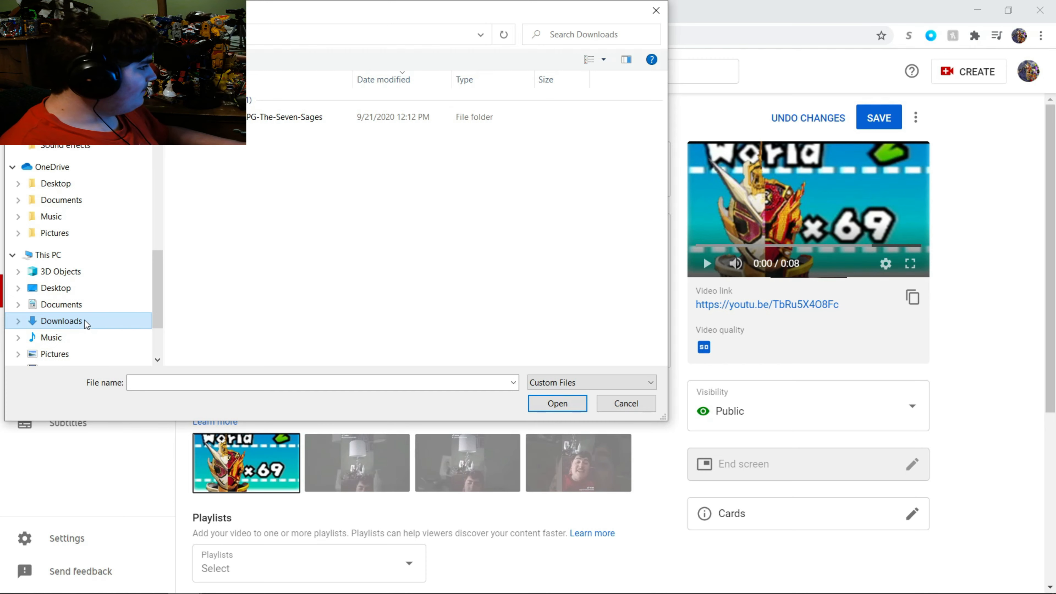
scroll(79, 275, up, 5)
click(58, 304)
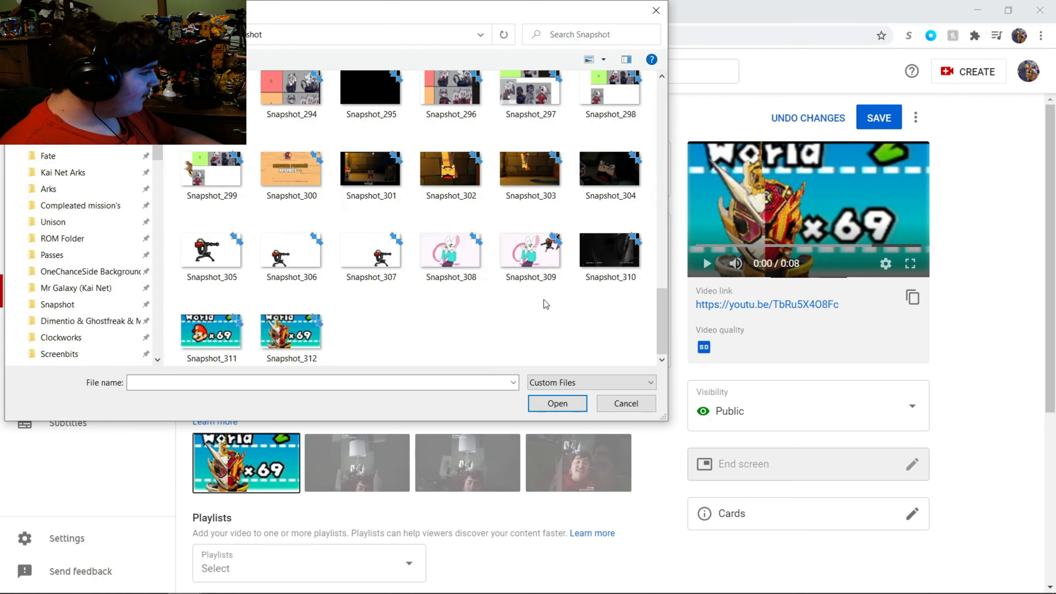
double_click(290, 330)
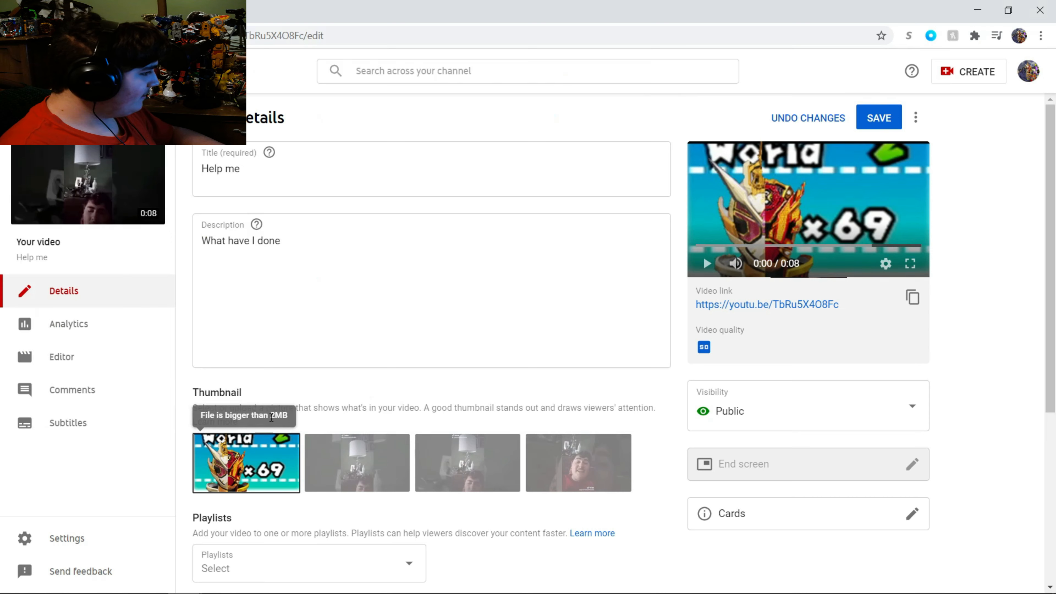